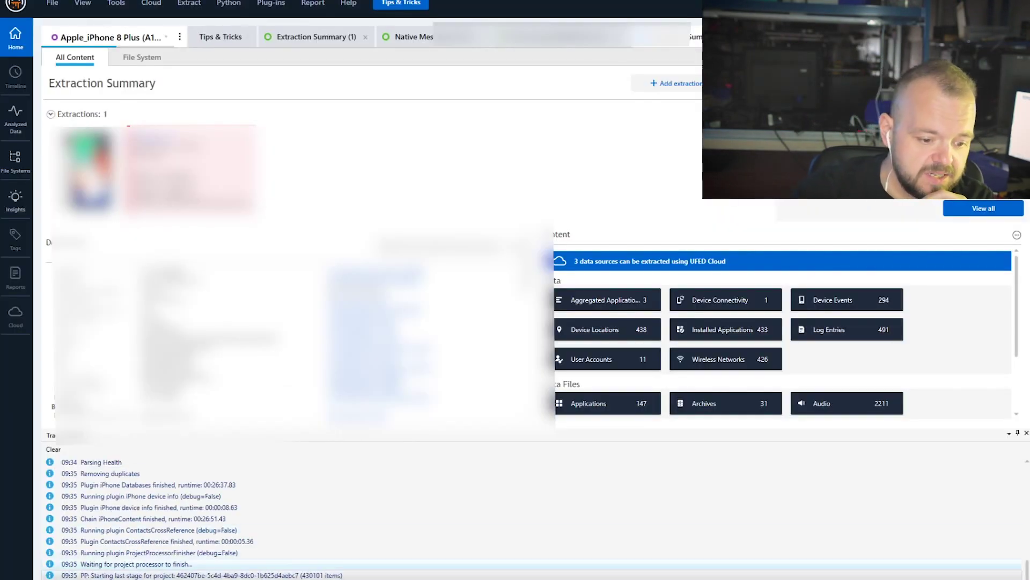
Switch to the Apple_iPhone 6 Plus (A1522) extraction and show its analyzed data tree, widened enough to read the full entries.
left_click(165, 38)
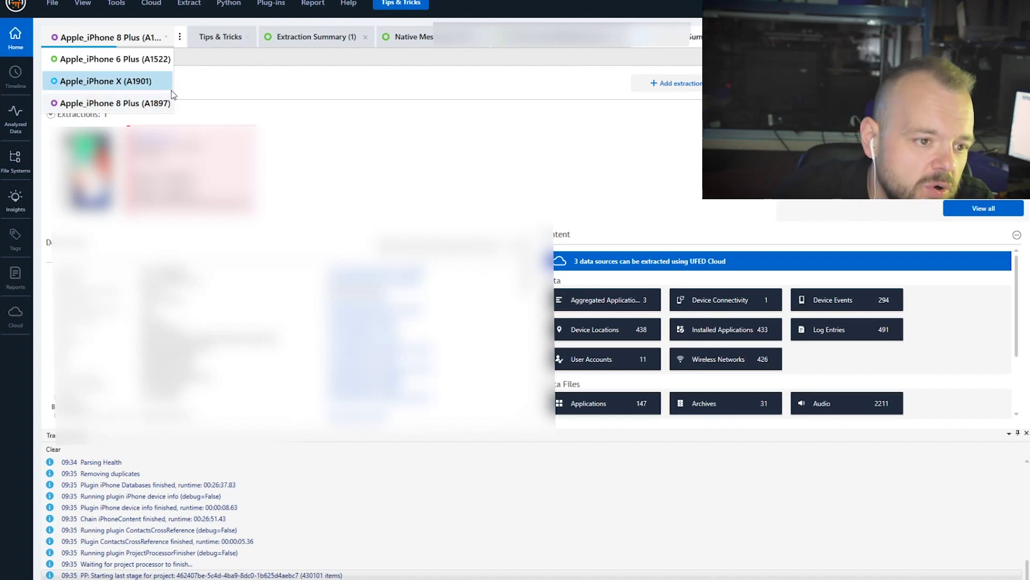
left_click(136, 60)
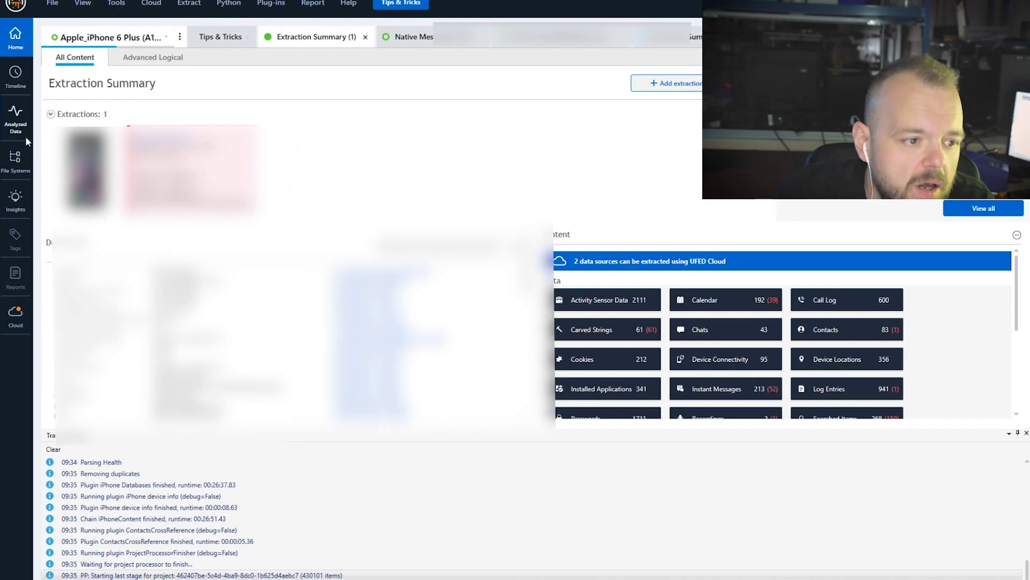
left_click(16, 118)
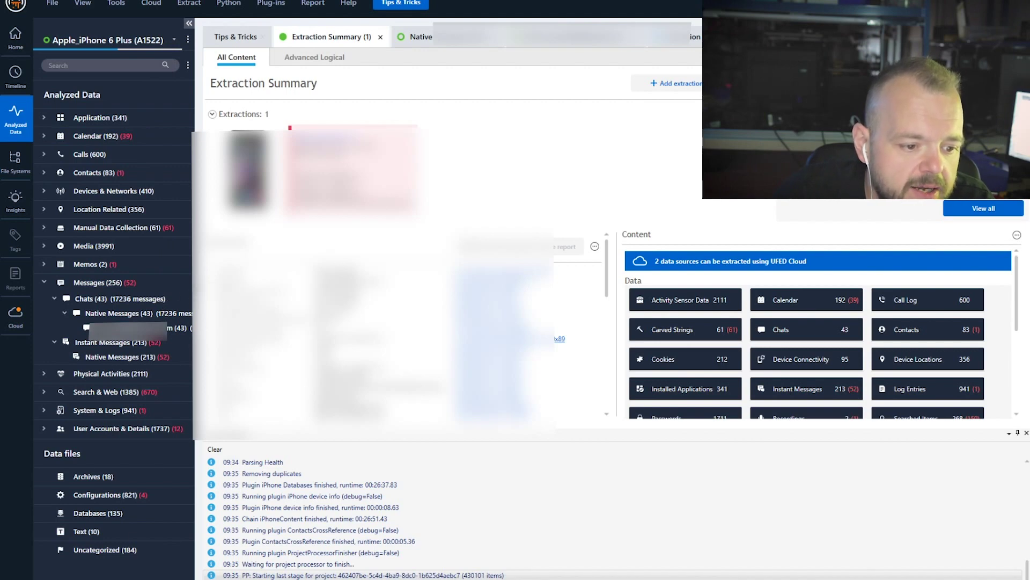
left_click_drag(192, 322, 259, 322)
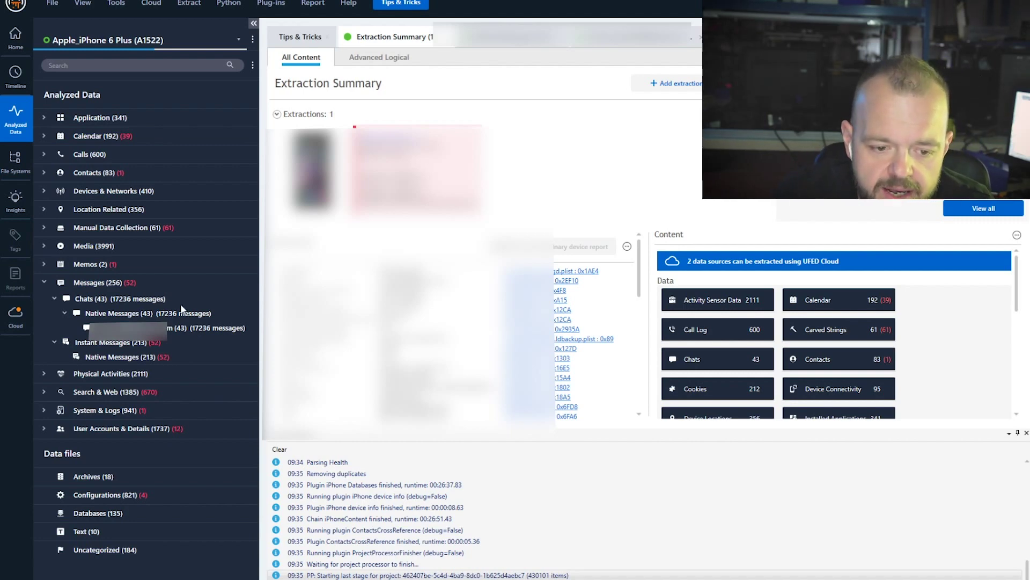
Open the Native Messages chat list under Chats and set the trace window to Auto Hide.
left_click(171, 330)
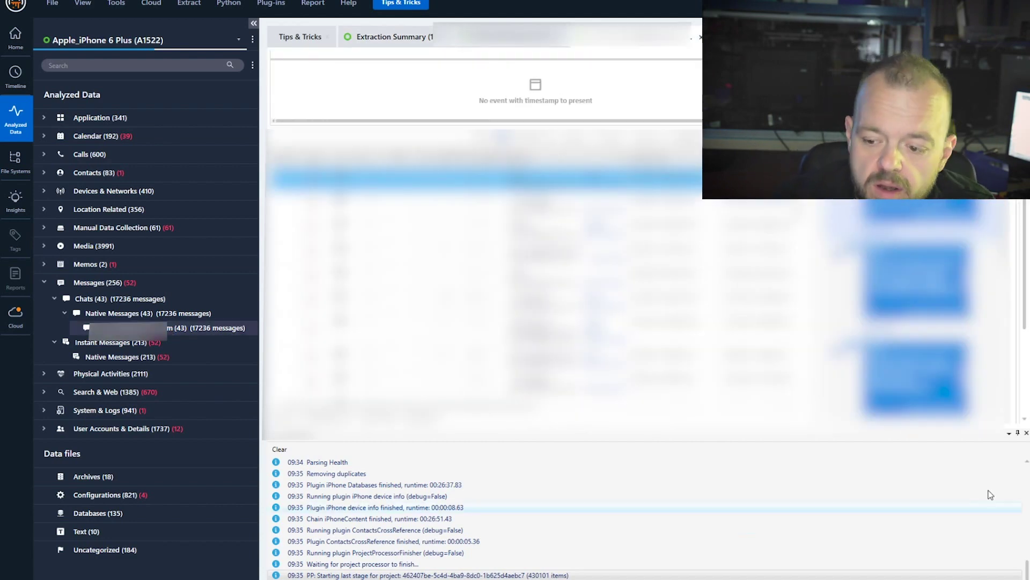
left_click(1009, 432)
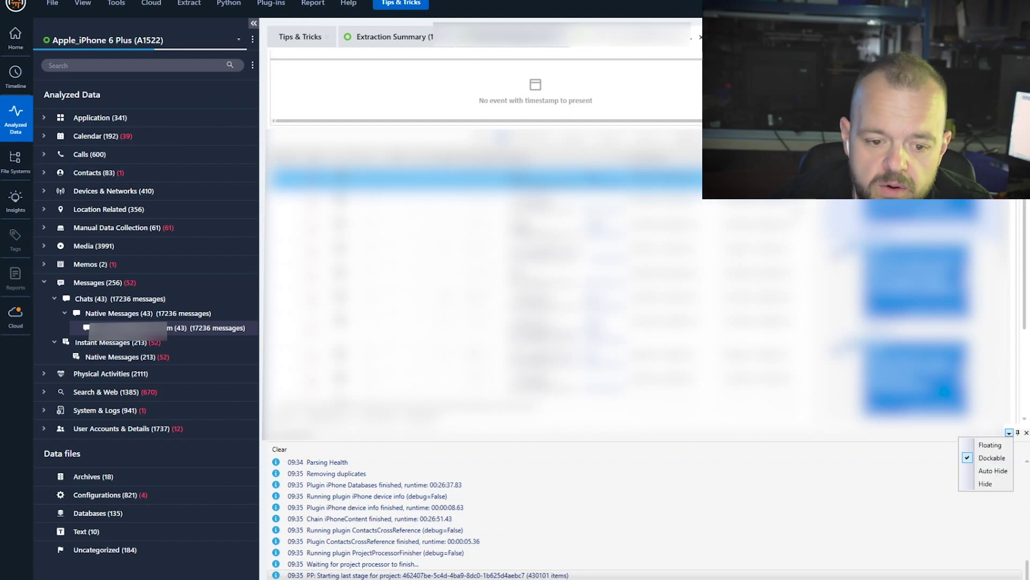
left_click(992, 471)
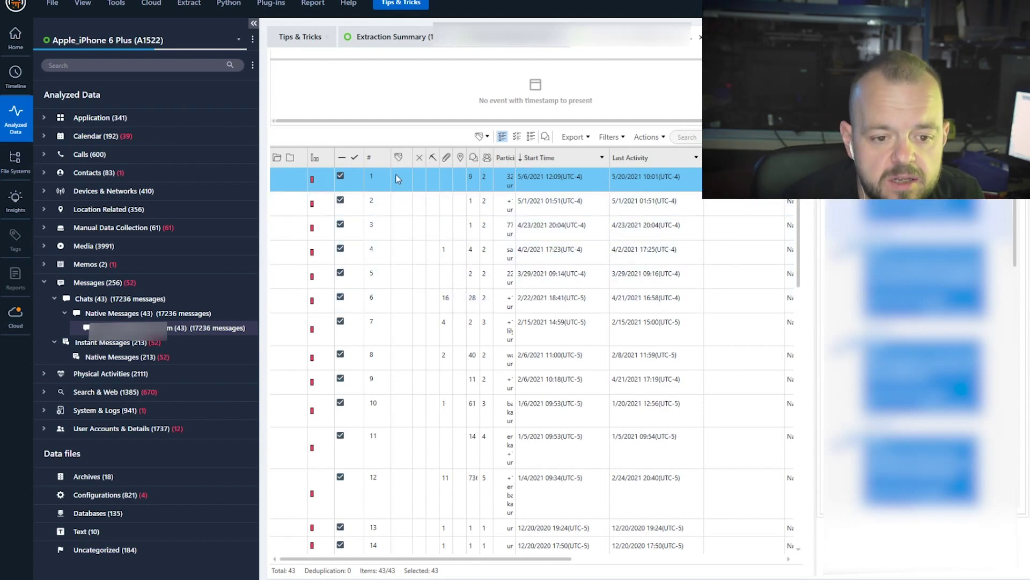
Check the chat list's Deleted filter values, and open the first chat's source file sms.db in Hex View.
left_click(419, 151)
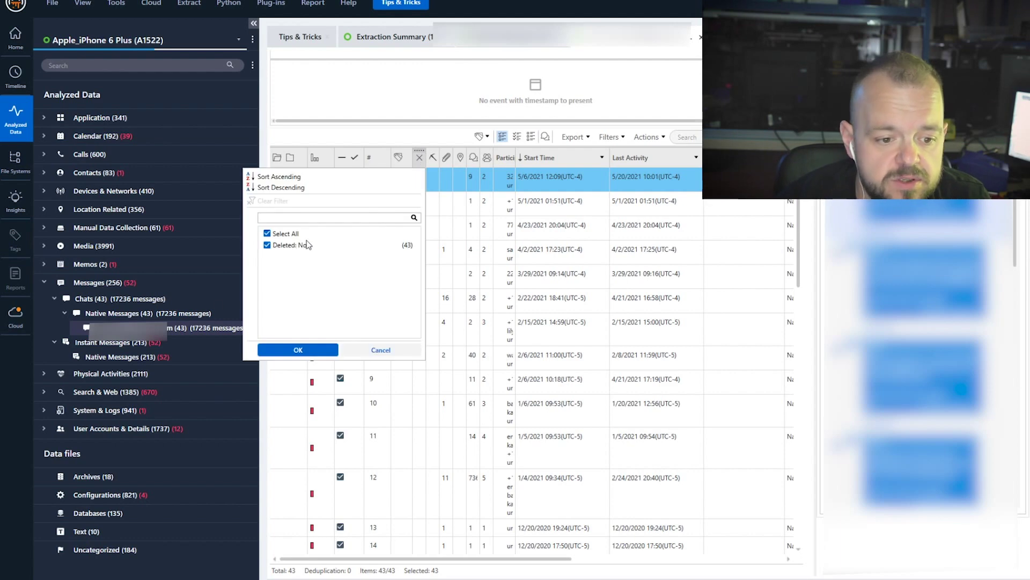
left_click(356, 354)
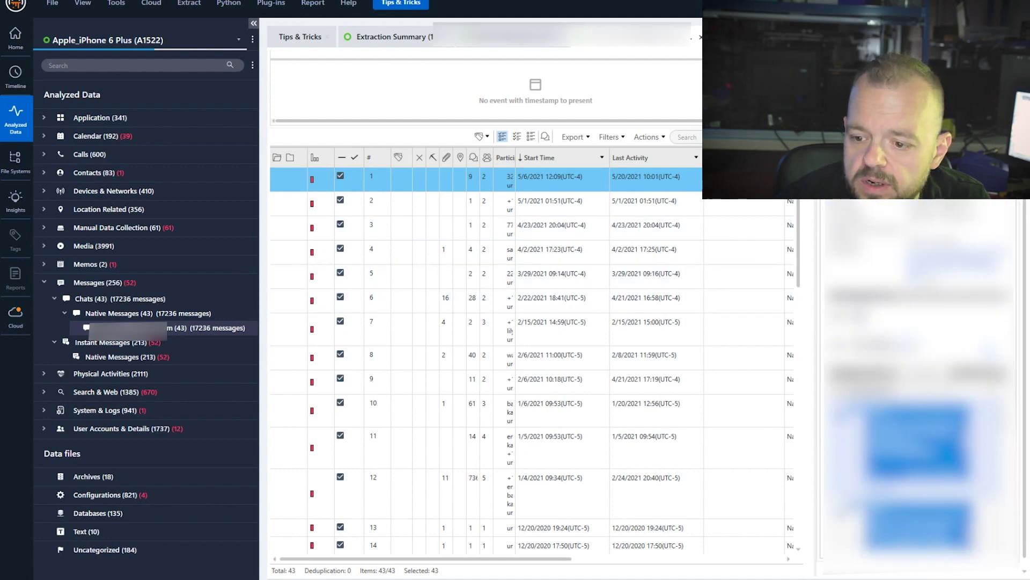
left_click(936, 276)
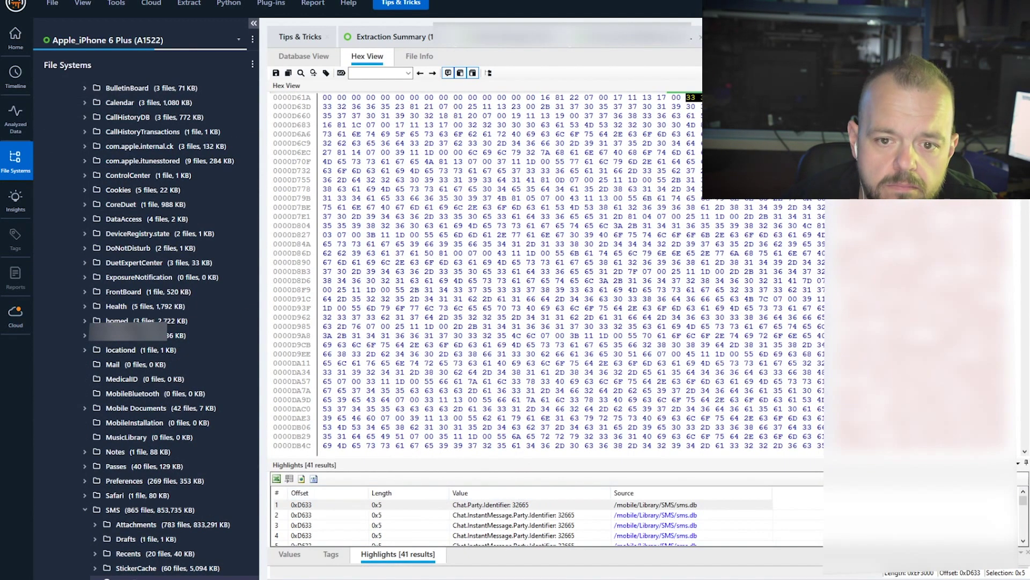
scroll(186, 356, "up", 5)
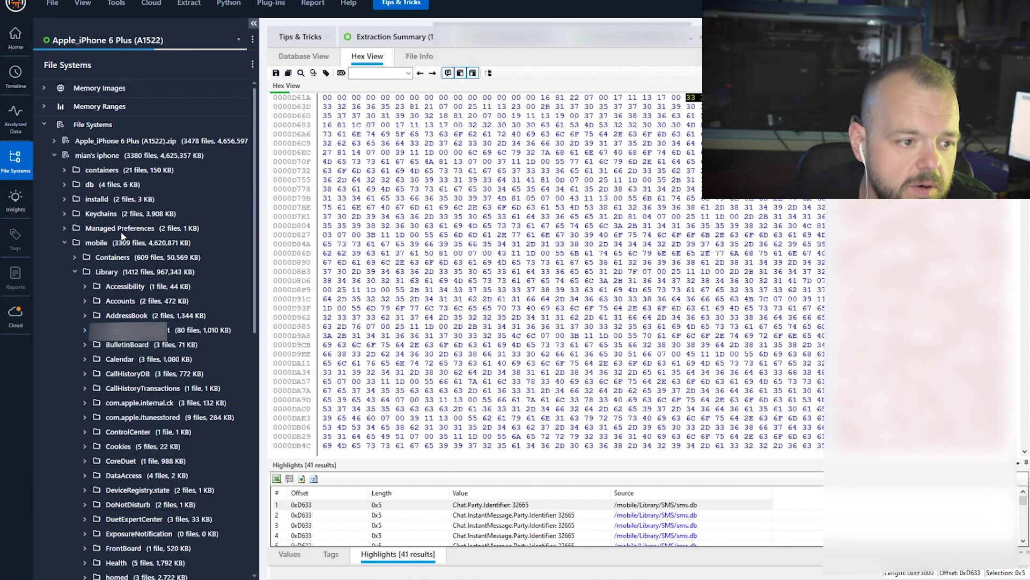
Filter the iPhone 6 Plus databases by "sms" and open the message table of sms.db.
left_click(24, 131)
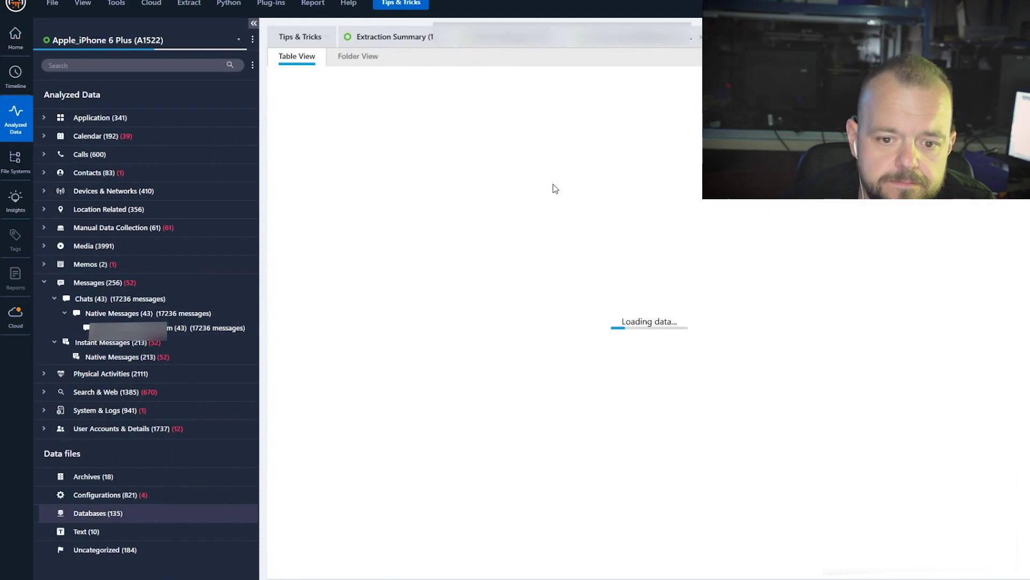
type("sms")
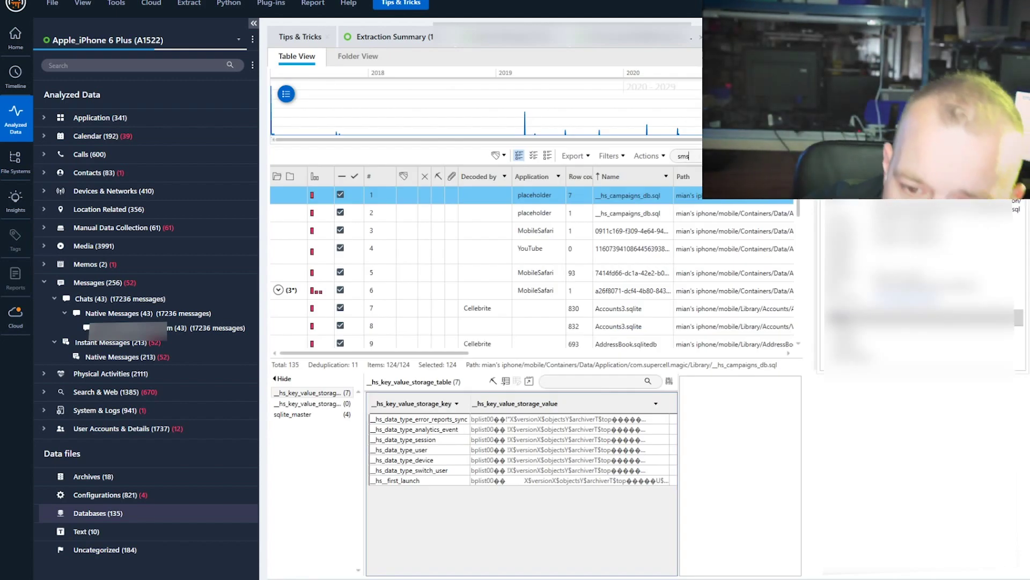
key("Return")
double_click(475, 200)
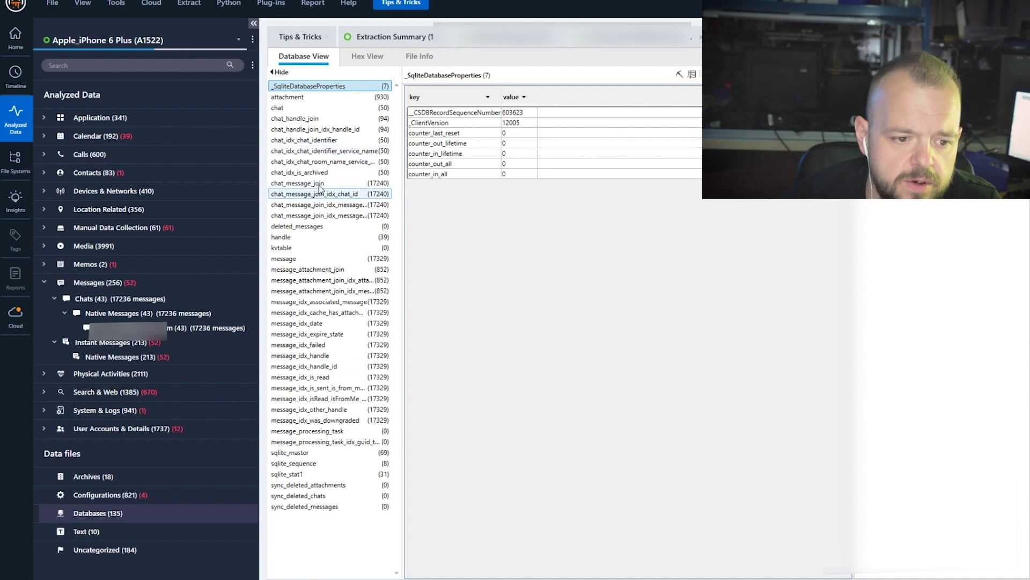
left_click(285, 258)
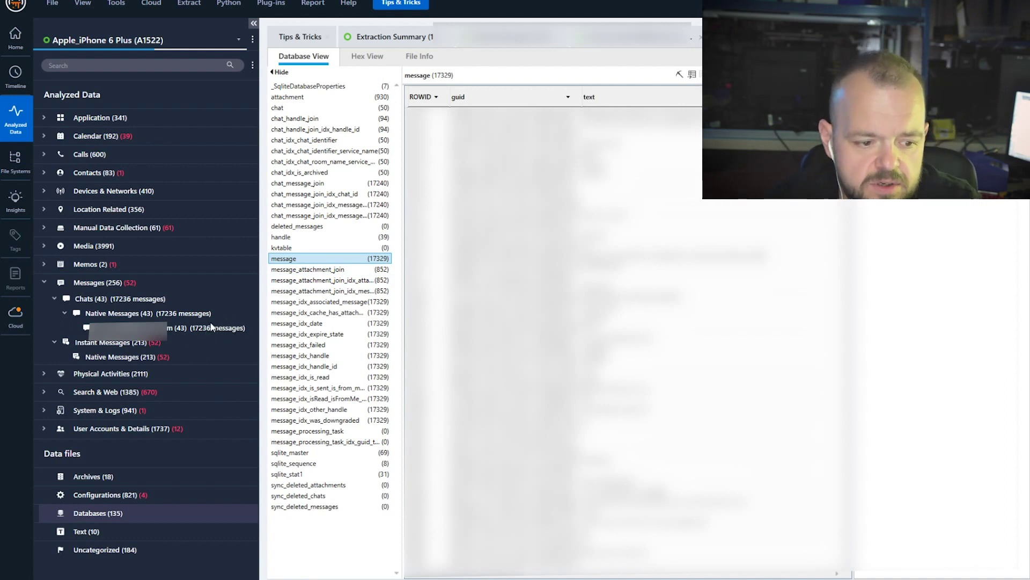
Examine the rows of the sms.db message table, reading through the text column.
scroll(701, 458, "down", 3)
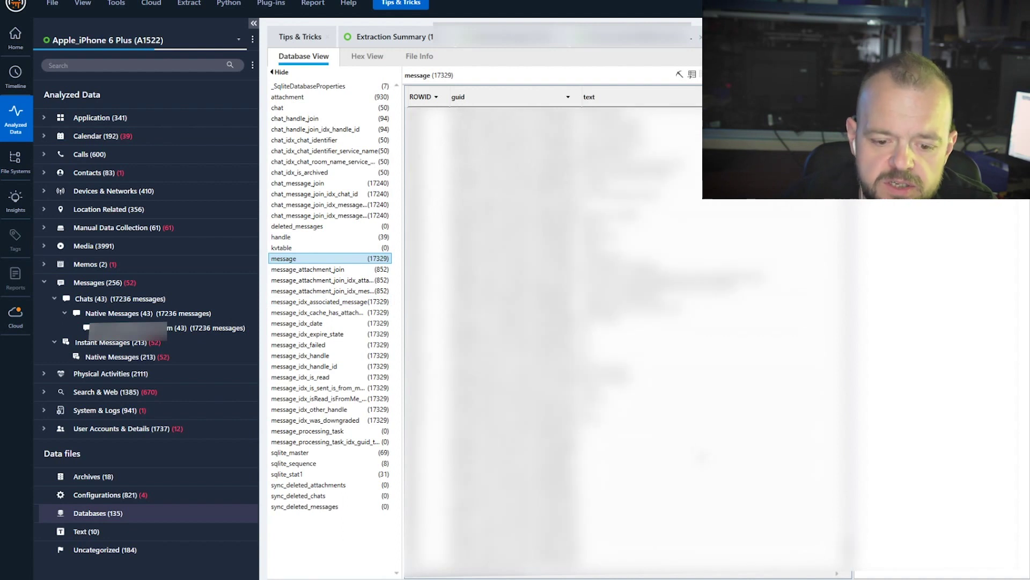
left_click(590, 427)
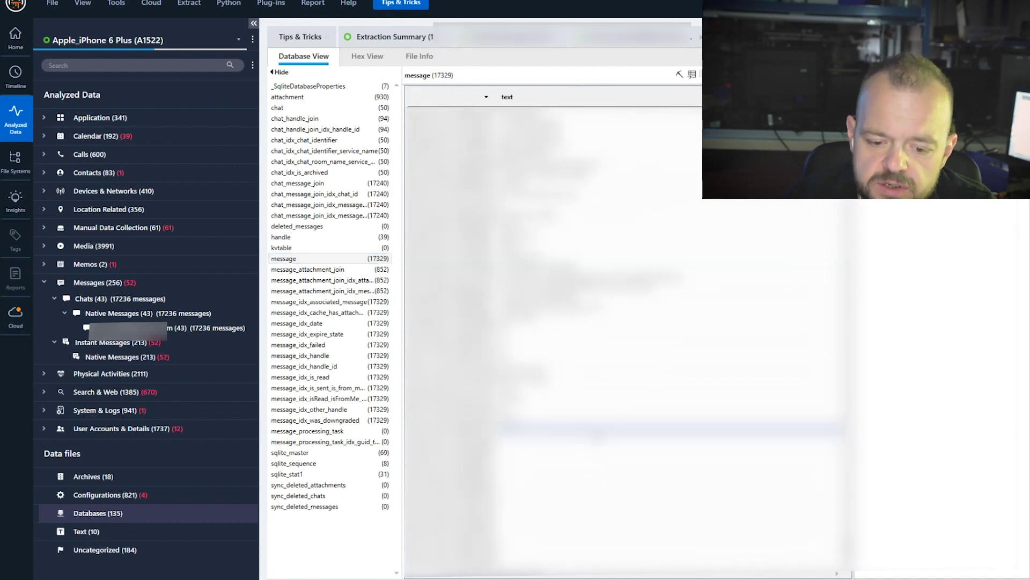
key("Down")
key("Down")
key("Down")
key("Down")
key("Down")
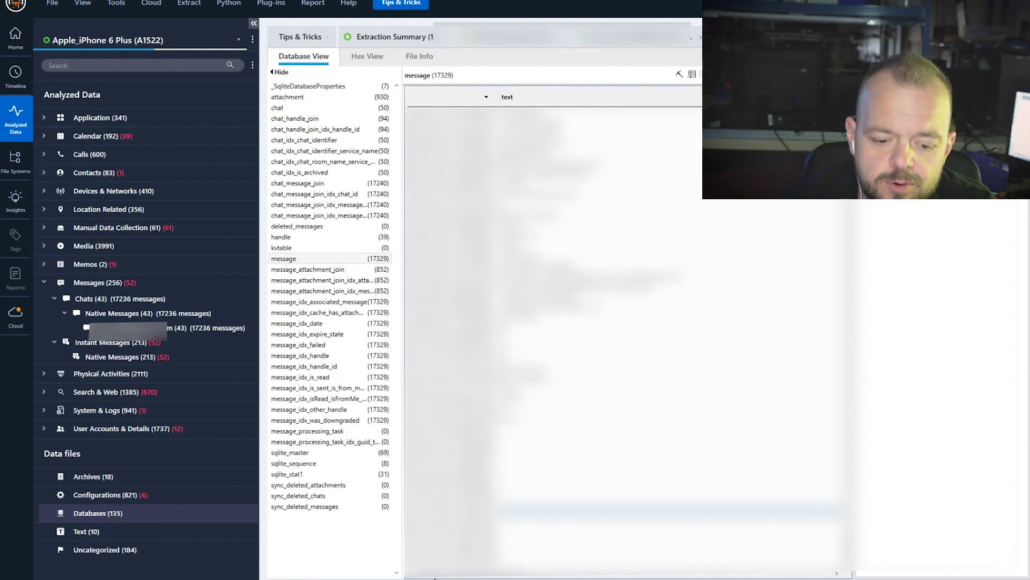
left_click_drag(440, 578, 438, 576)
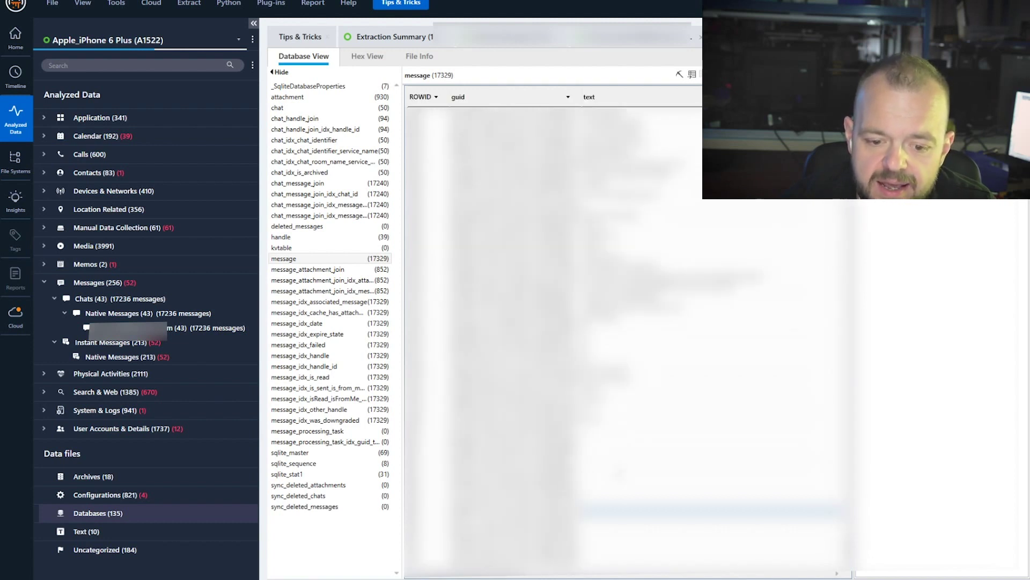
key("Down")
key("Down")
key("Down")
key("Down")
key("Down")
key("Down")
key("Down")
key("Down")
key("Down")
key("Down")
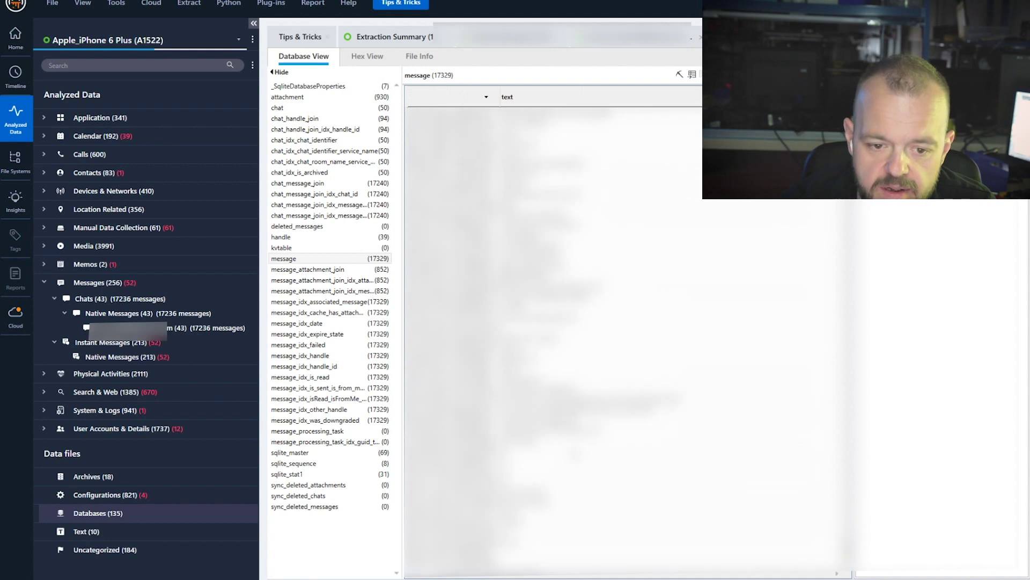
key("Down")
key("Down")
key("Down")
key("Down")
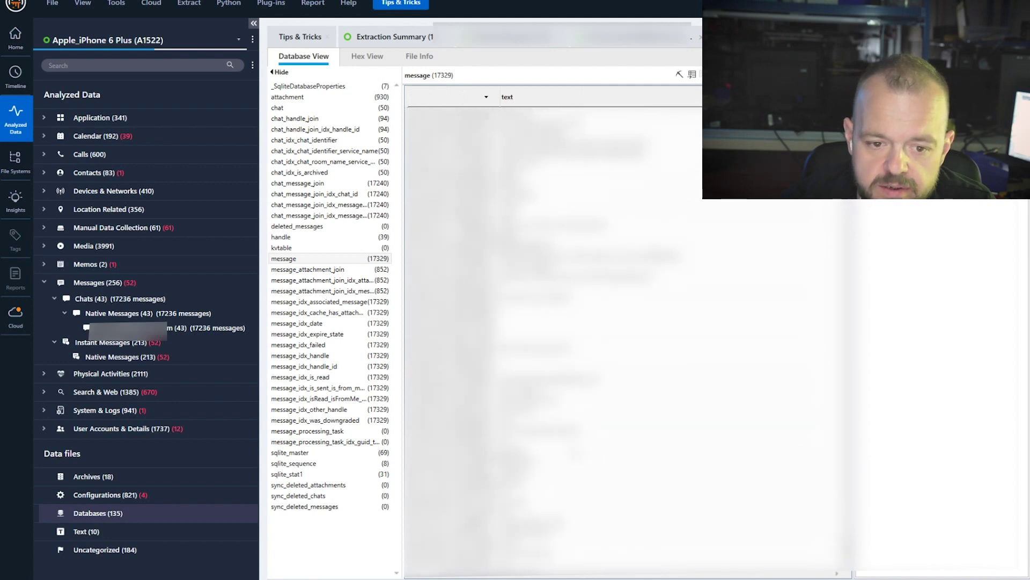
key("Down")
key("Down")
key("Down")
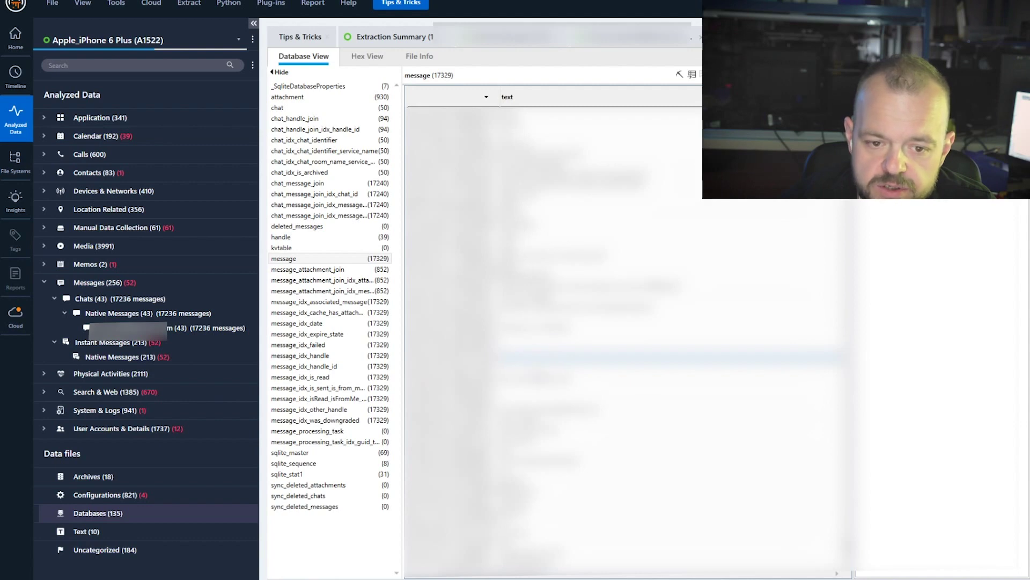
key("Down")
key("Down")
key("Down")
key("Down")
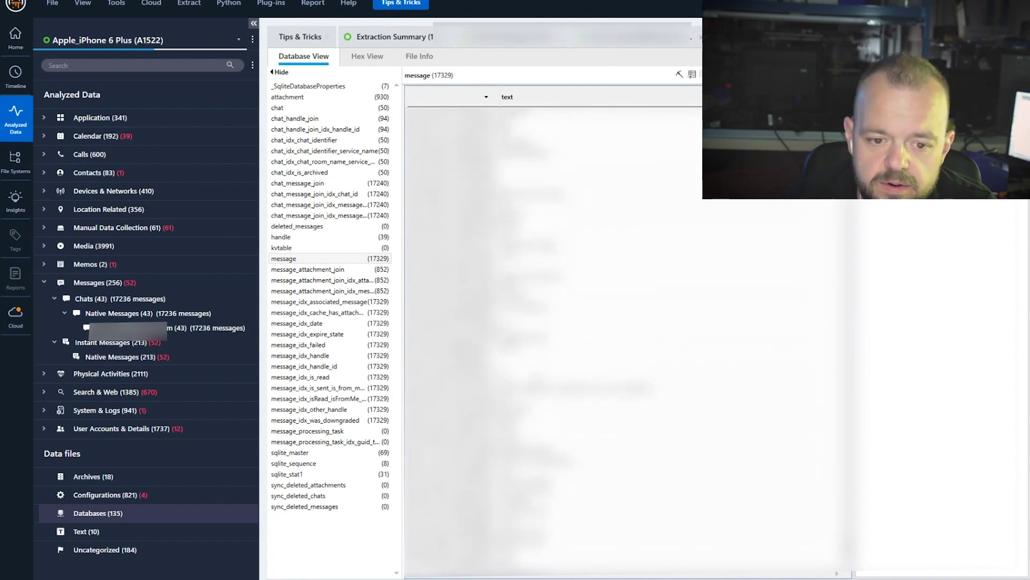
key("Down")
key("Down")
key("Down")
key("Down")
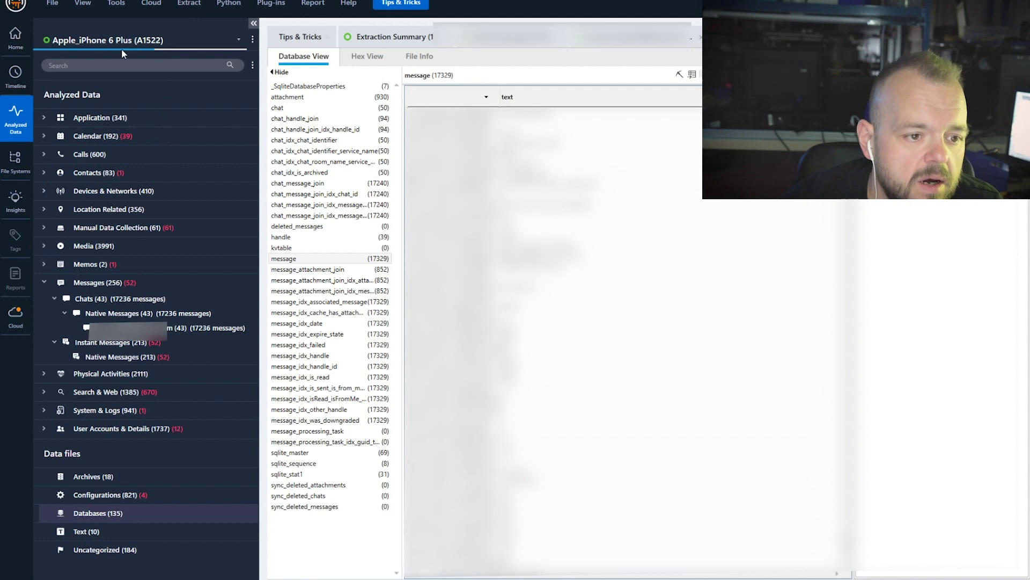
Switch to the Apple_iPhone X (A1901) extraction and filter its databases by "sms".
left_click(239, 42)
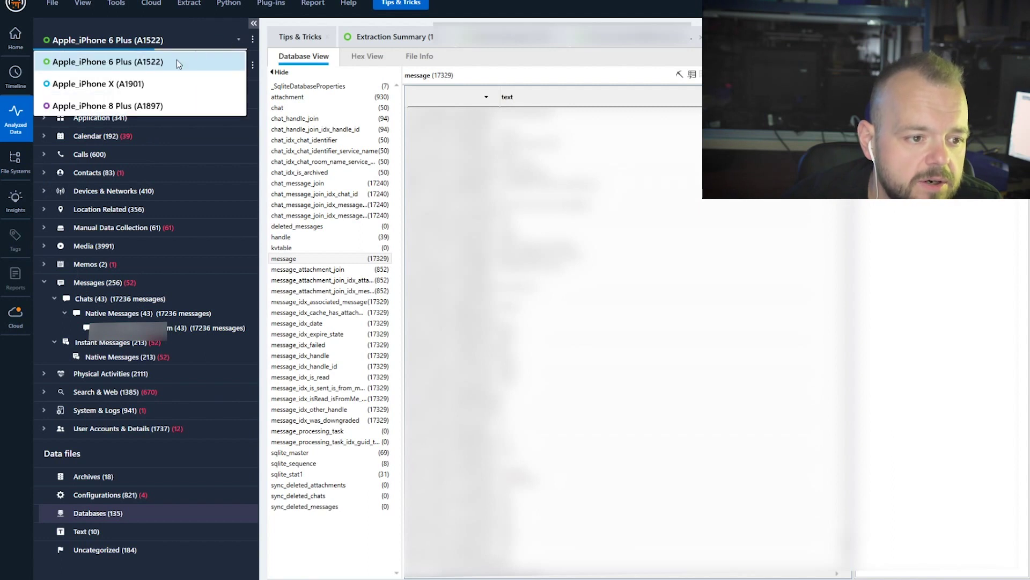
left_click(138, 84)
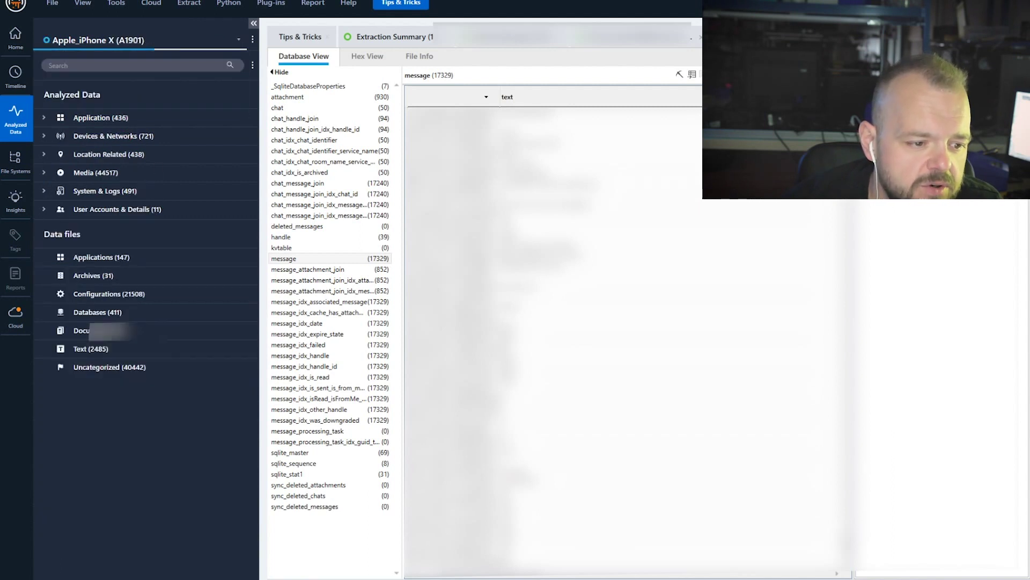
left_click(96, 313)
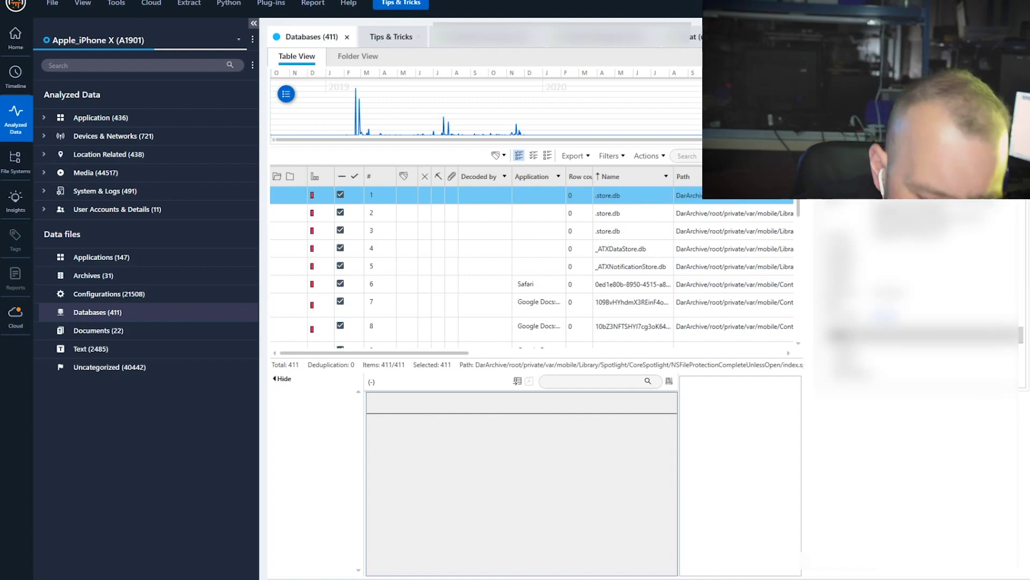
type("sms")
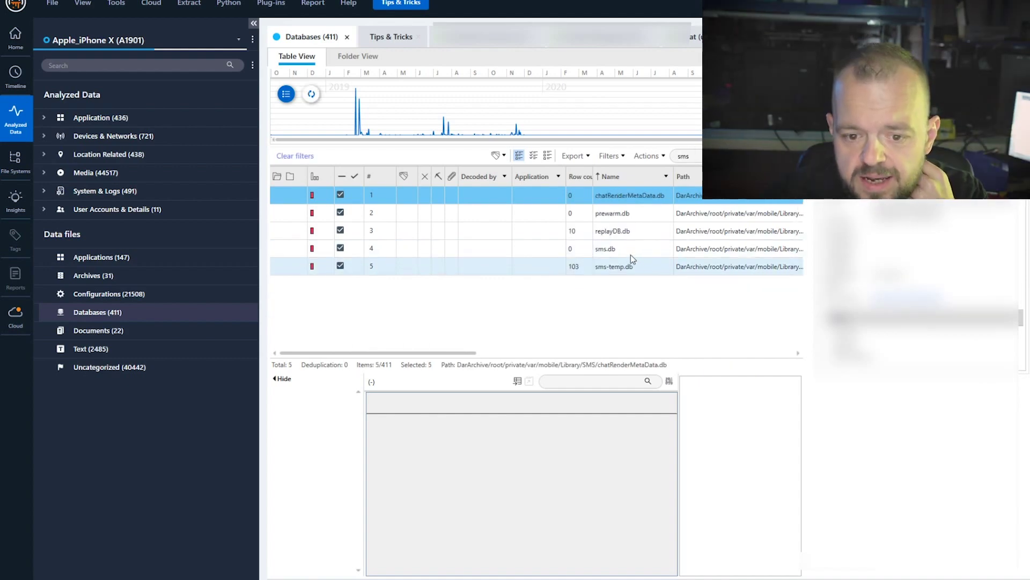
Open the sms-temp.db database and display its message table.
left_click(630, 269)
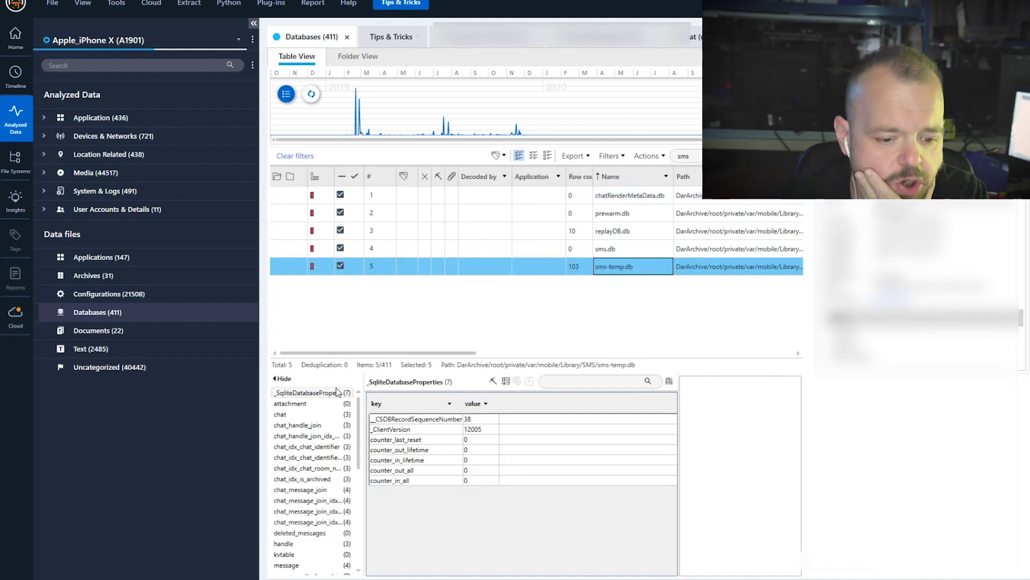
double_click(352, 259)
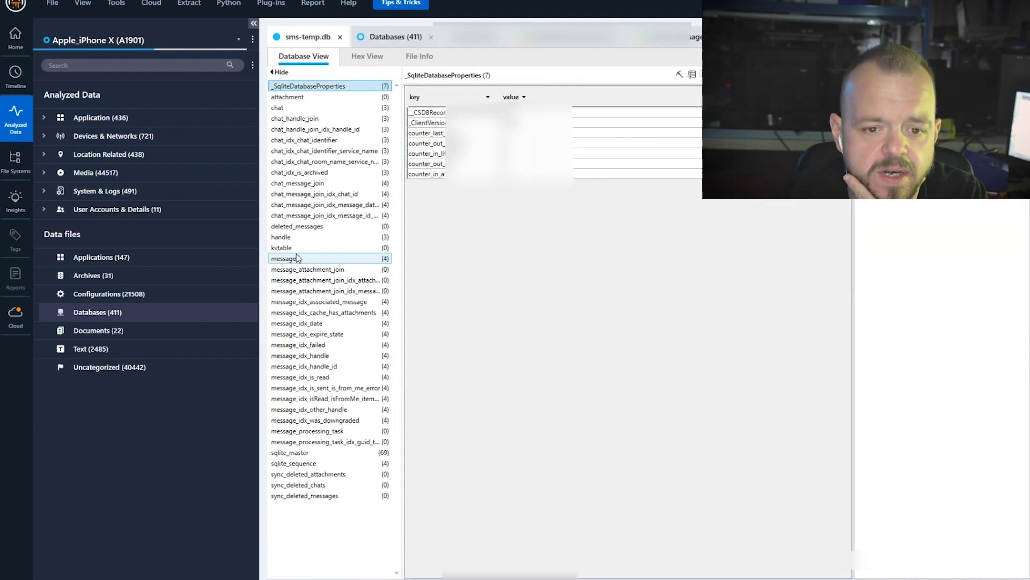
left_click(295, 259)
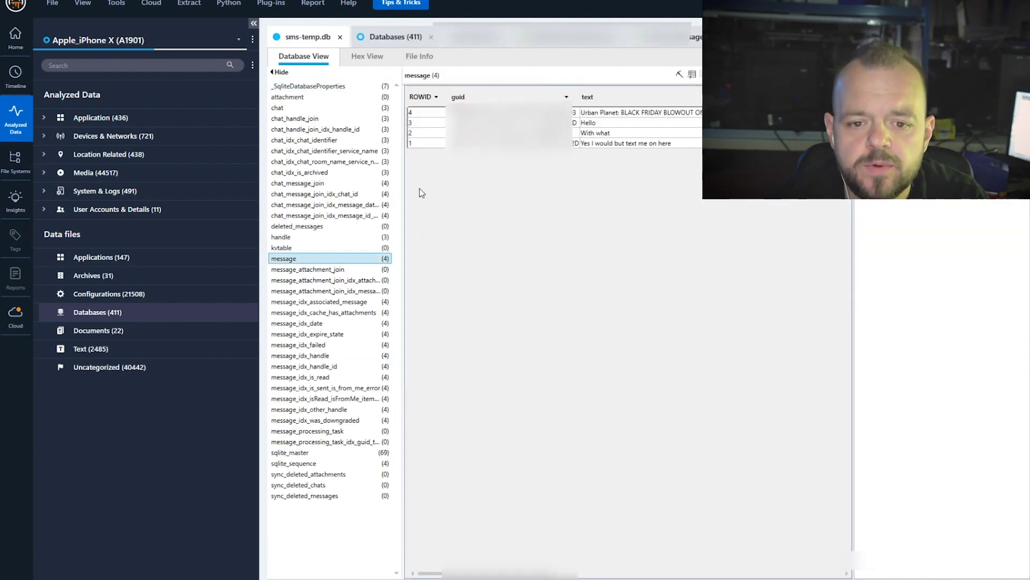
Examine the text of the individual messages in the sms-temp.db message table.
left_click(611, 144)
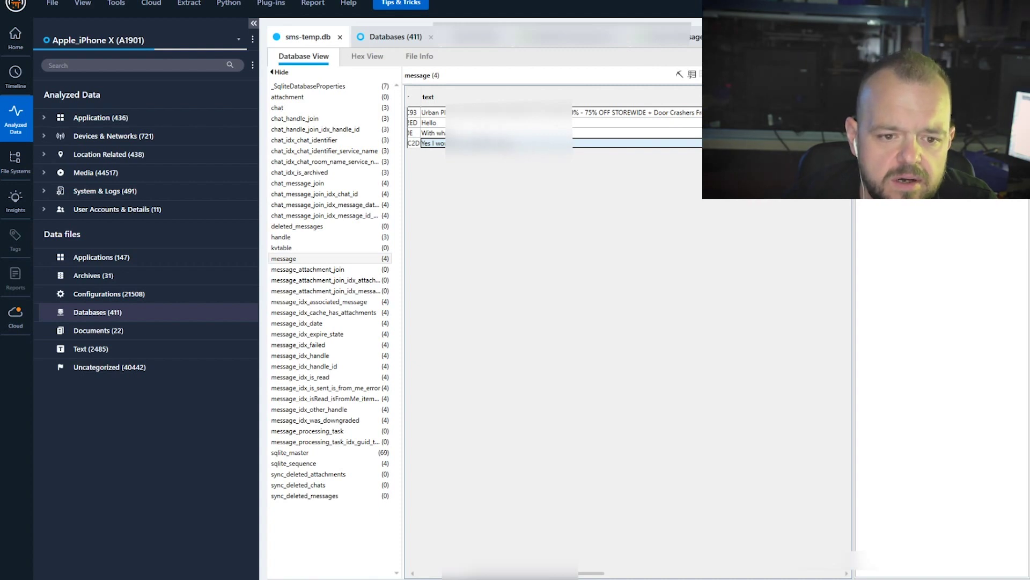
left_click(611, 133)
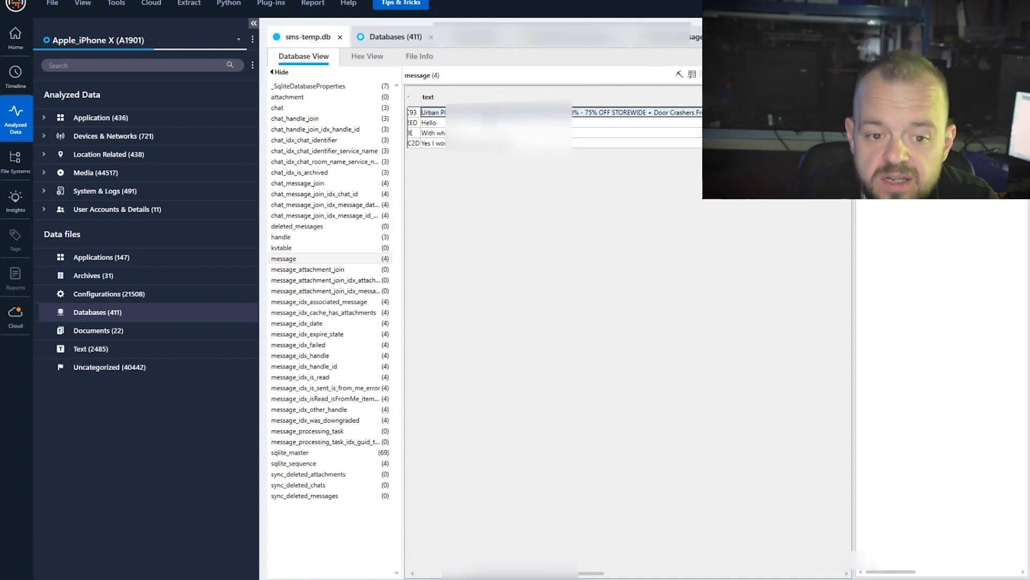
left_click(486, 122)
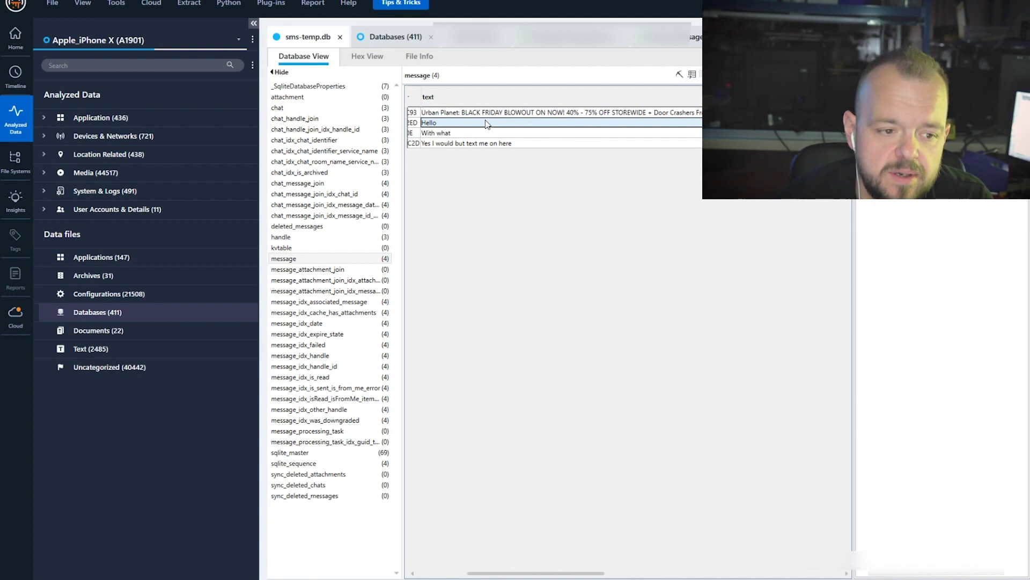